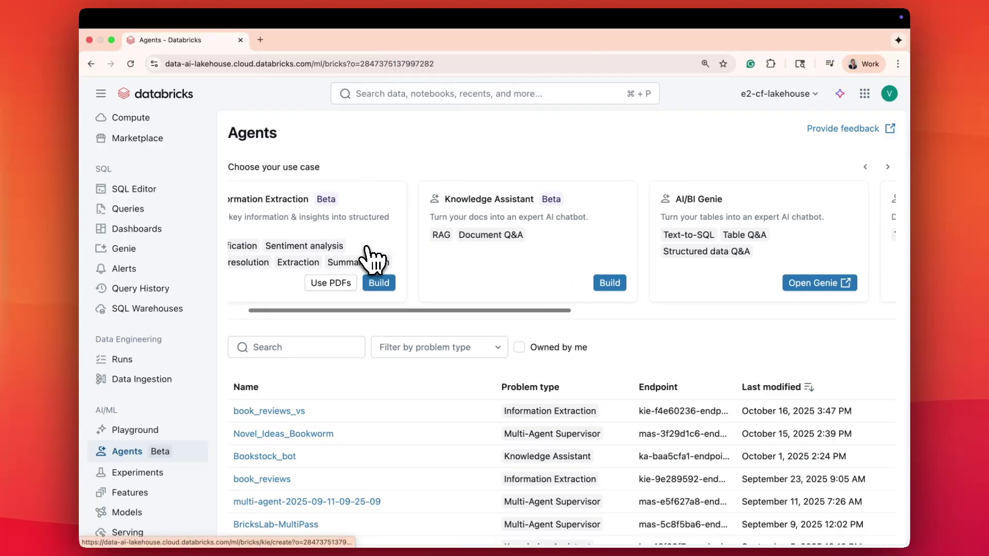
scroll(370, 256, right, 2)
Start building a new Knowledge Assistant agent from the Agents page use-case cards
click(546, 284)
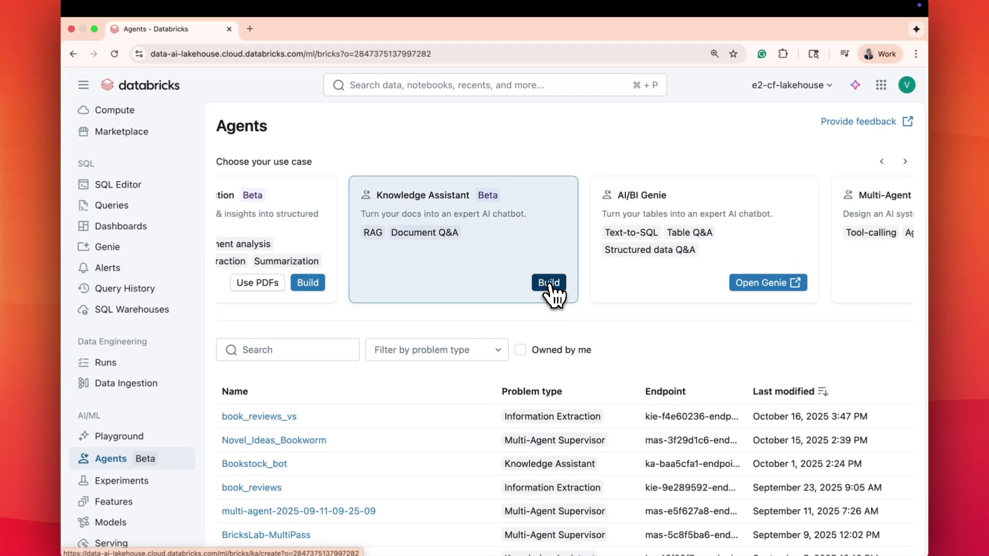
scroll(552, 296, down, 2)
scroll(553, 298, down, 2)
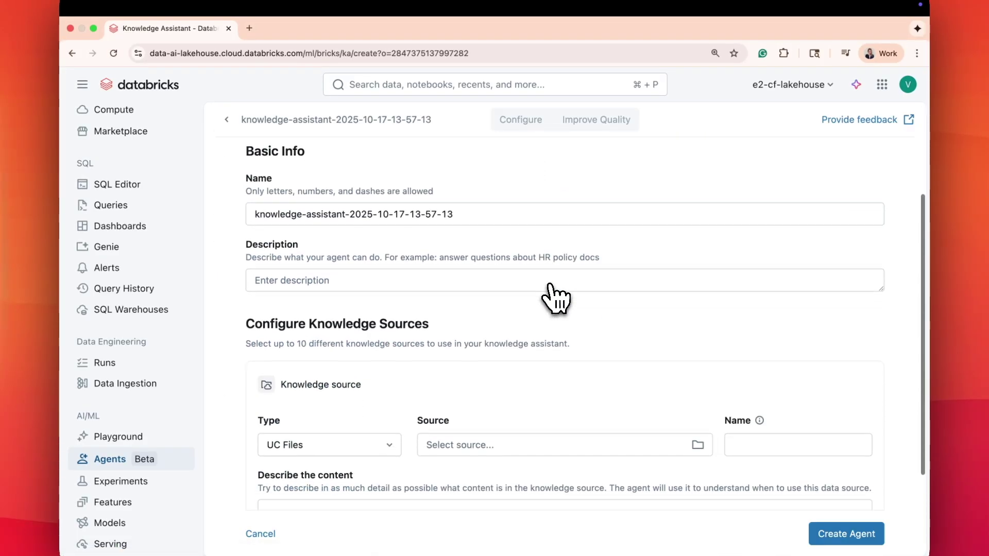
scroll(554, 298, down, 1)
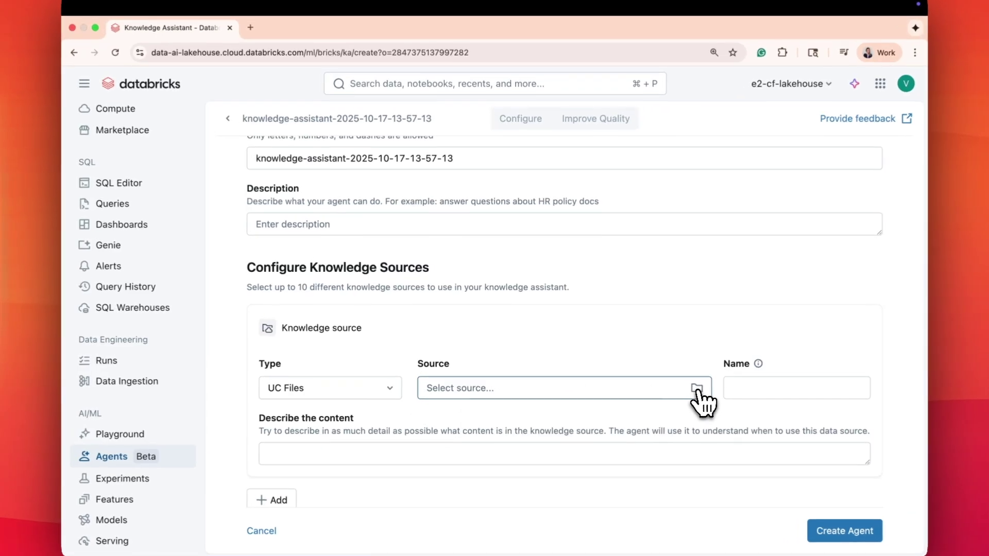
Point the first knowledge source at the reviews volume under bookstore > sfo
click(697, 388)
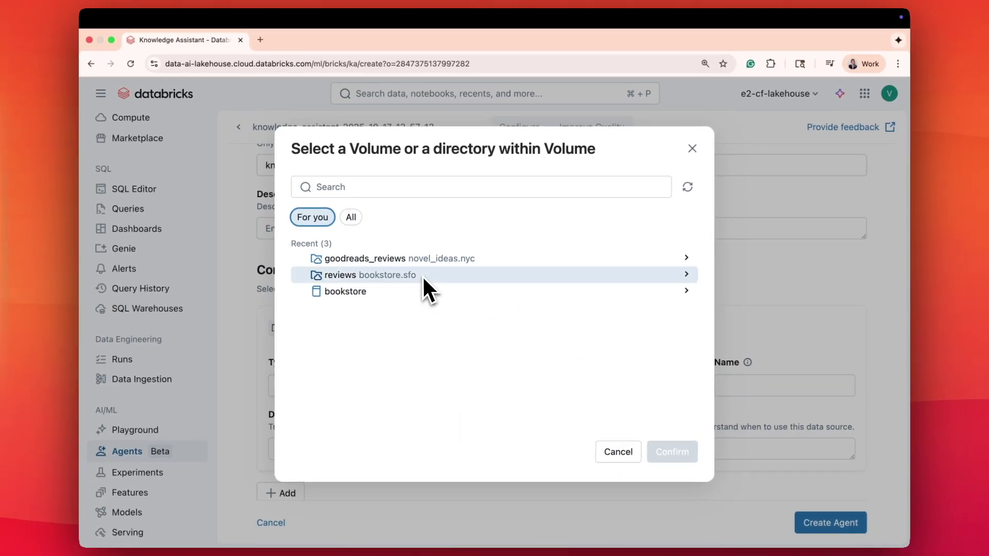
click(422, 275)
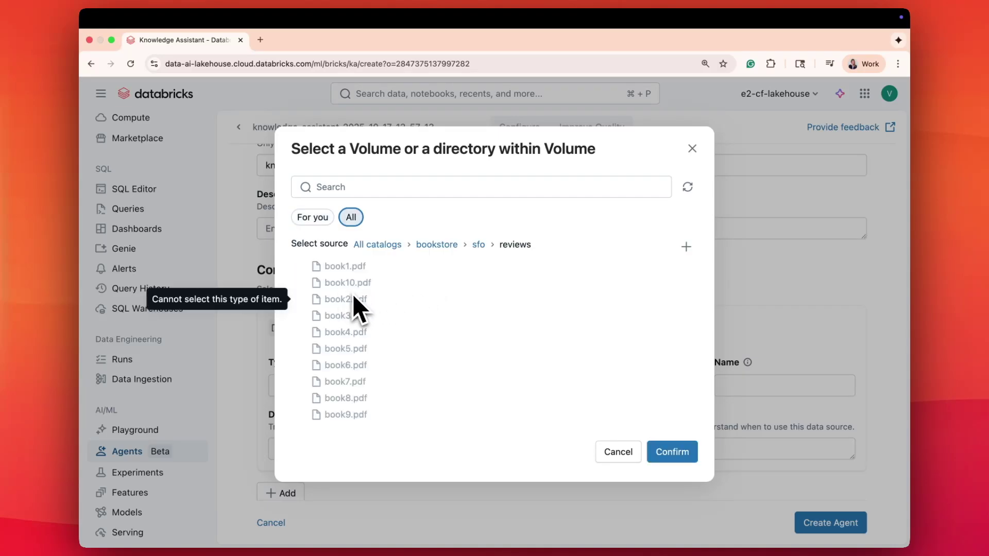
click(671, 455)
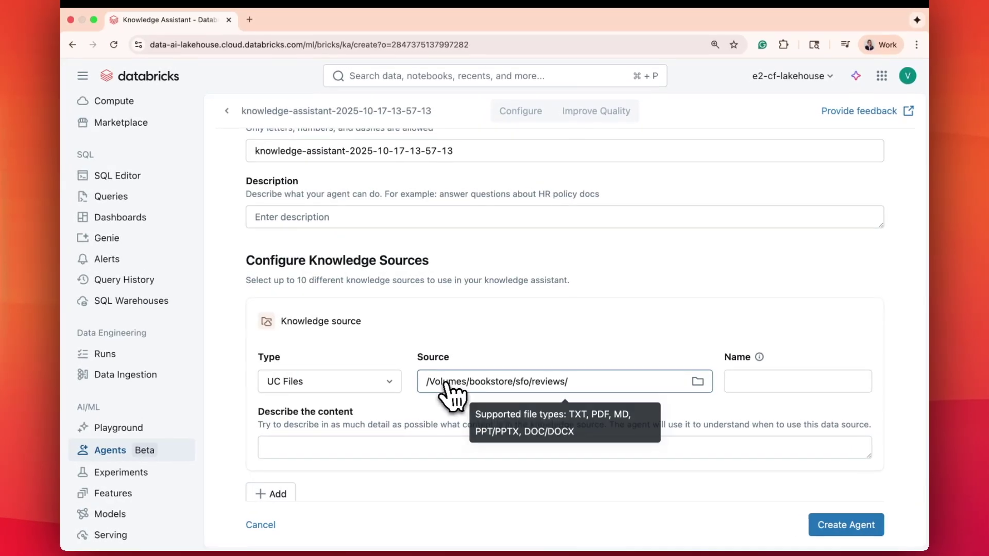
scroll(487, 420, down, 1)
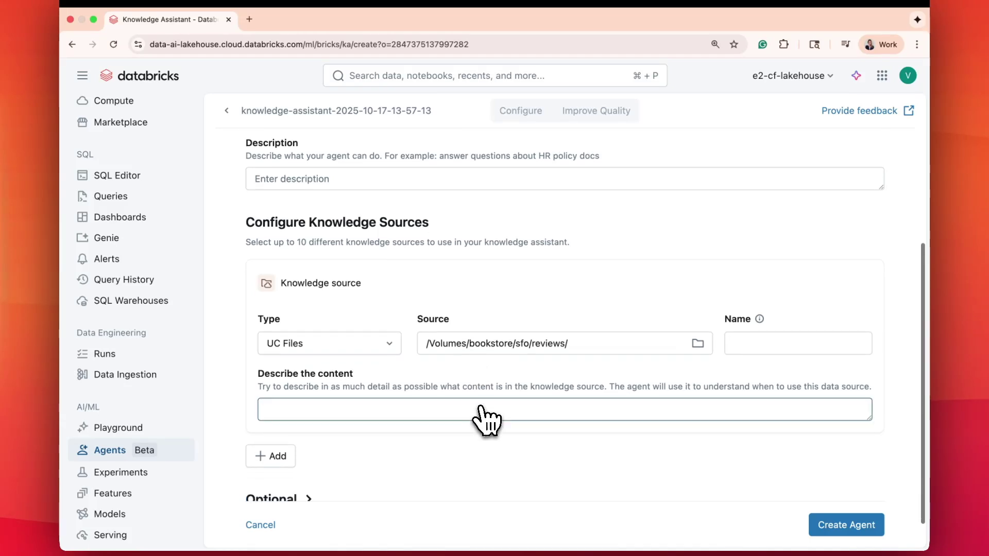
Add a second Vector Search Index source using the novel_ideas nyc summaries index
click(289, 456)
scroll(348, 431, down, 3)
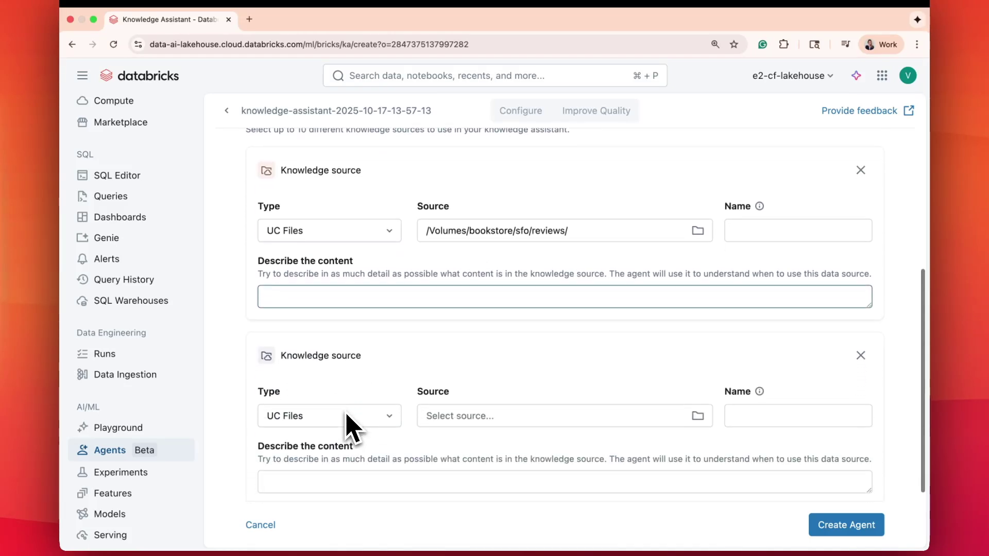
click(388, 400)
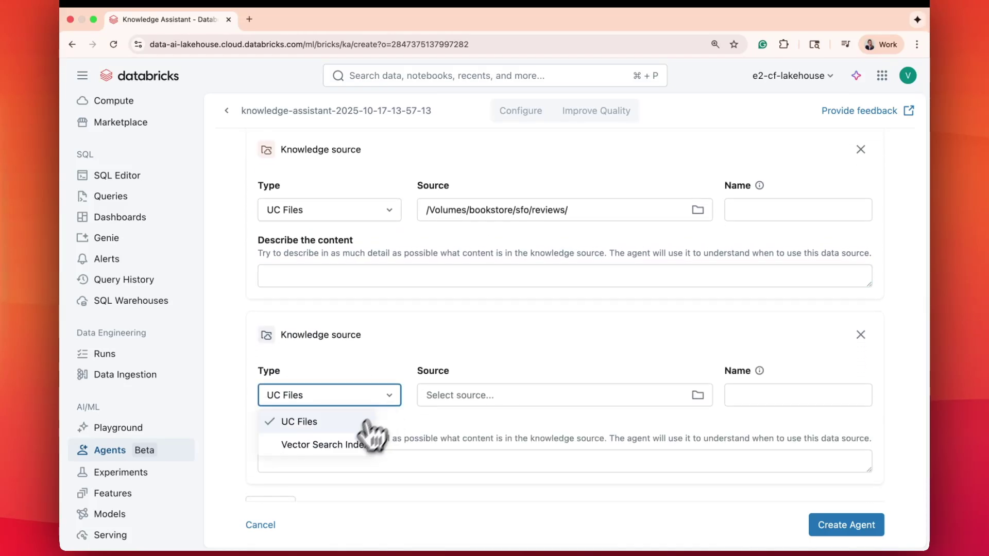
click(333, 444)
scroll(510, 398, down, 2)
scroll(515, 393, down, 1)
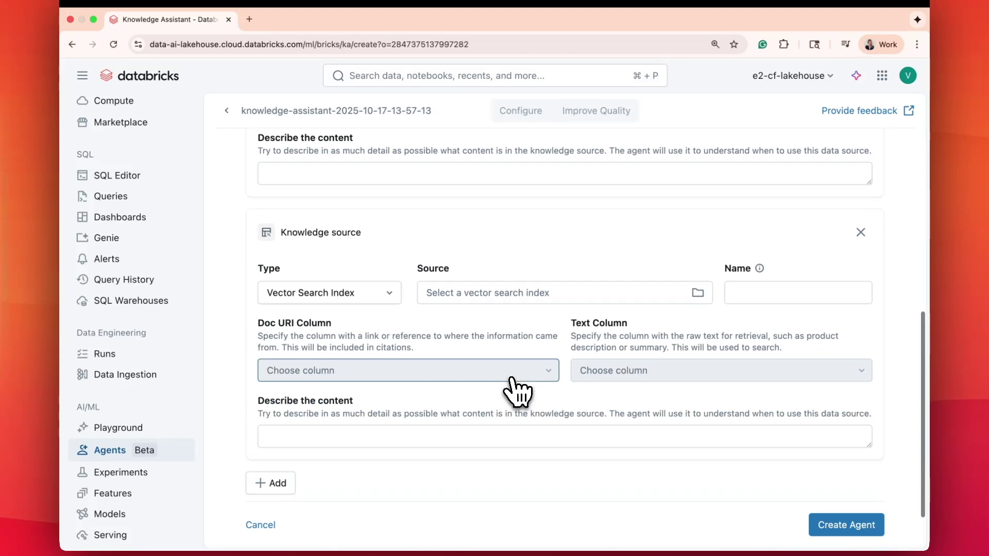
click(698, 298)
text(nyc)
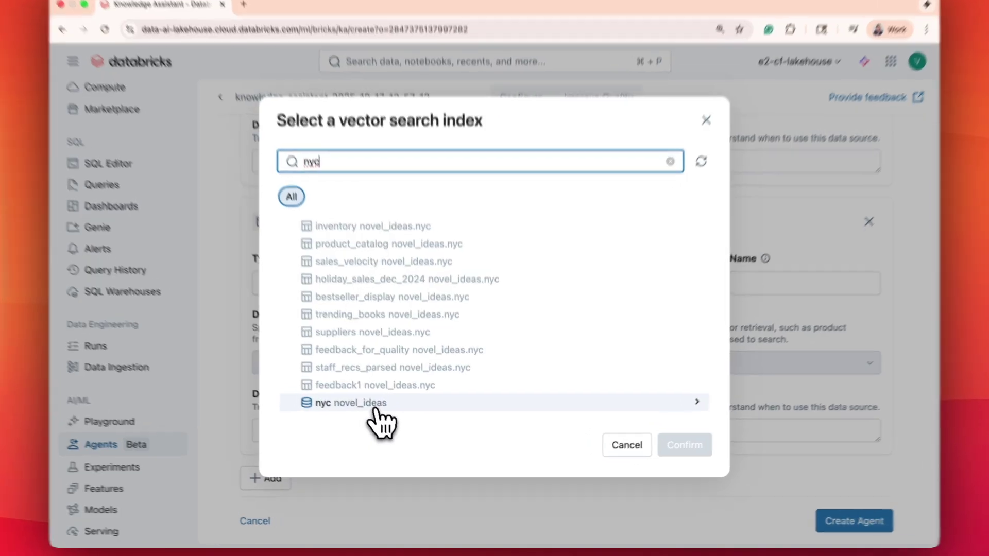
click(371, 414)
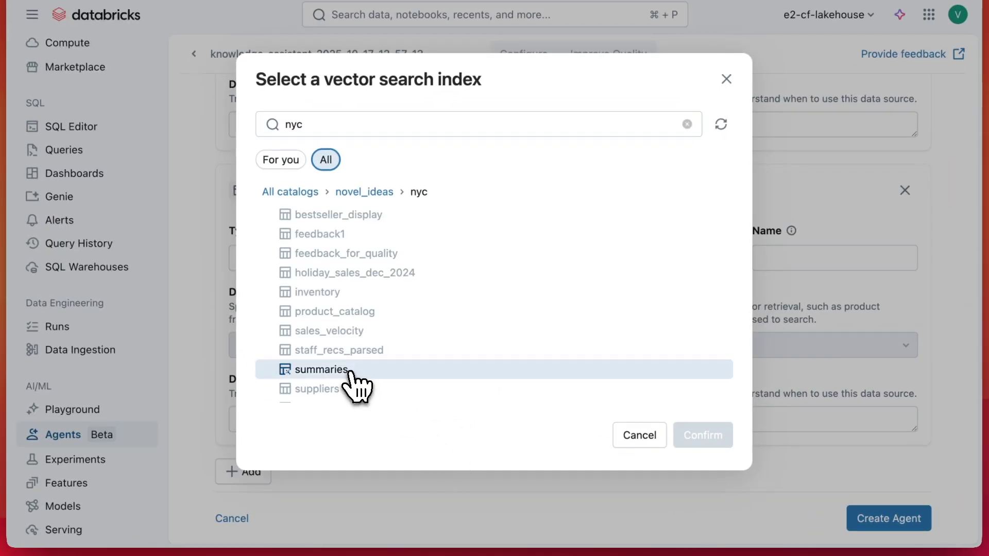
click(378, 373)
click(692, 434)
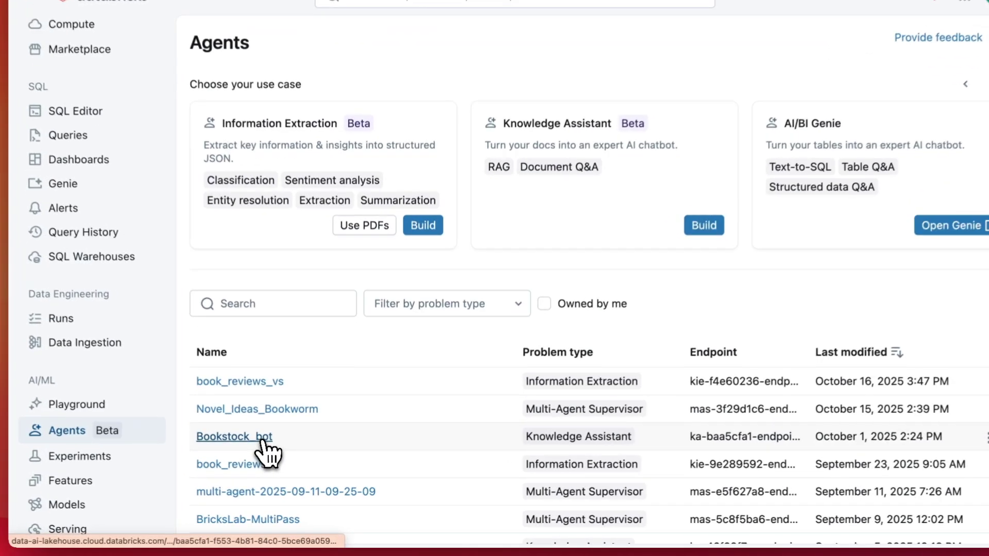
Open Bookstock_bot and review its description about Unity Catalog volumes and Vector Search
click(287, 464)
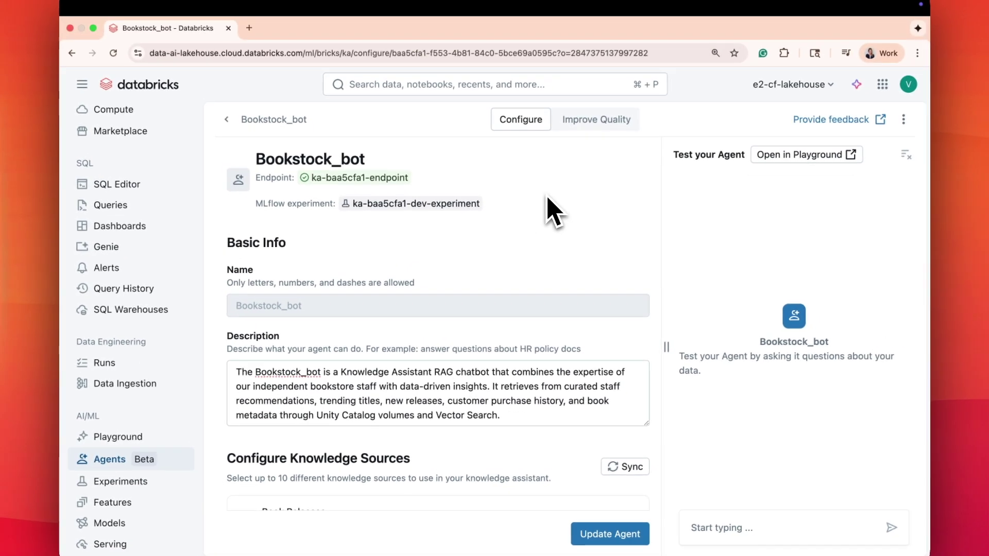
scroll(552, 211, down, 2)
click(510, 334)
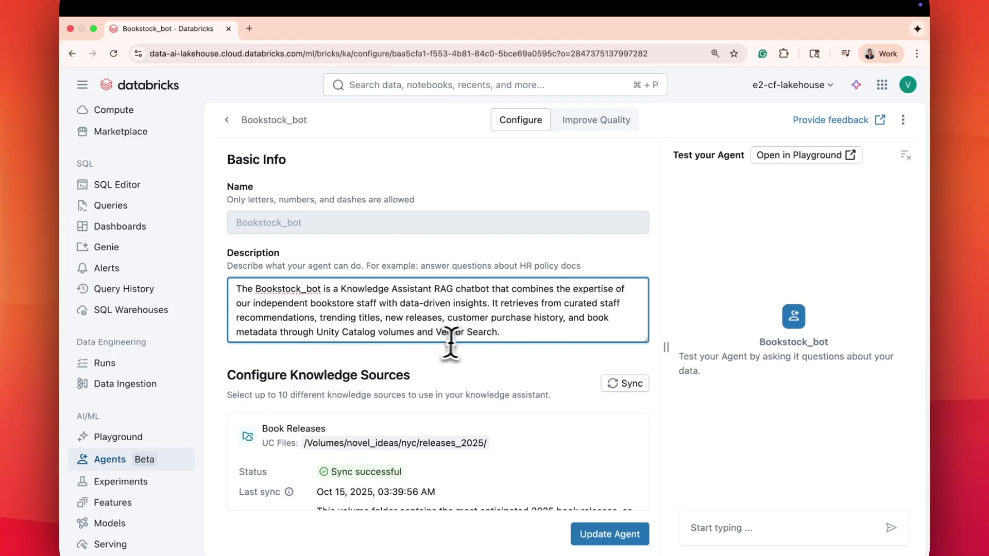
drag(281, 332, 592, 342)
click(516, 376)
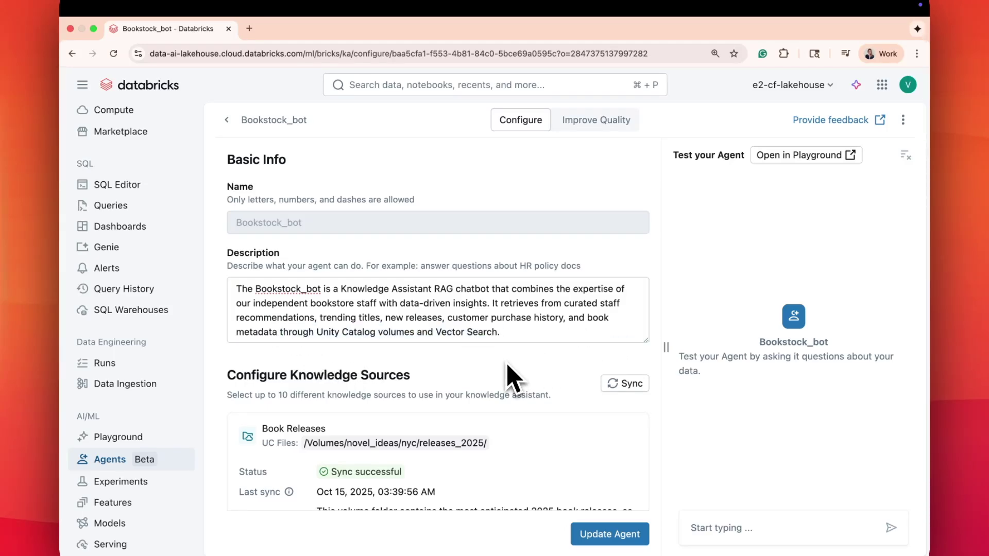
scroll(514, 378, down, 5)
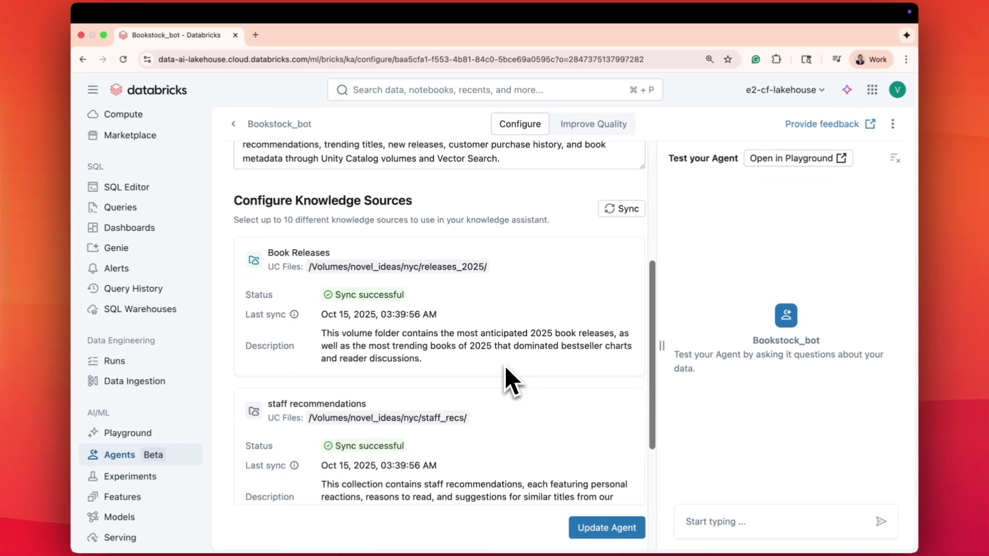
scroll(510, 379, down, 1)
scroll(510, 380, down, 2)
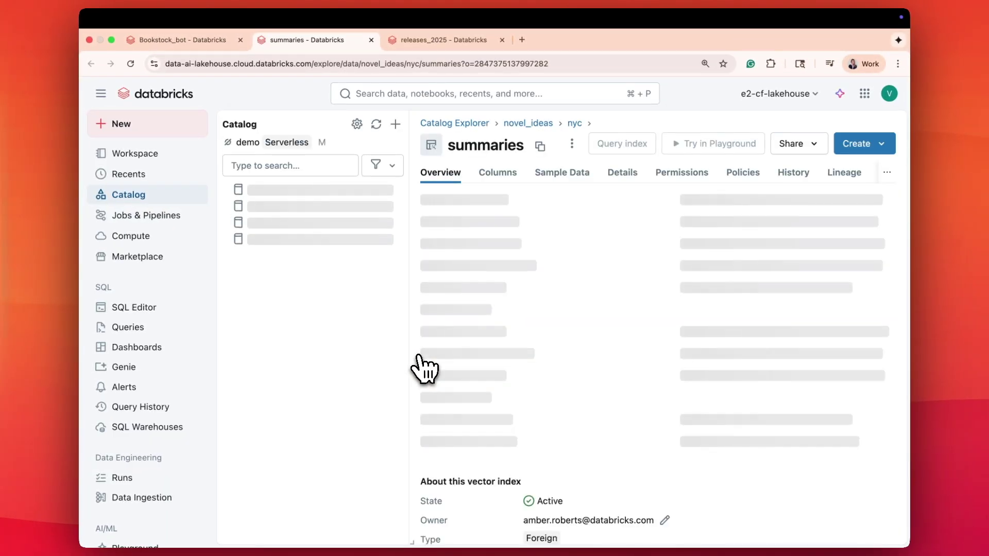
Inspect the summaries index sample data with the first book's description expanded, then return to Bookstock_bot
click(563, 200)
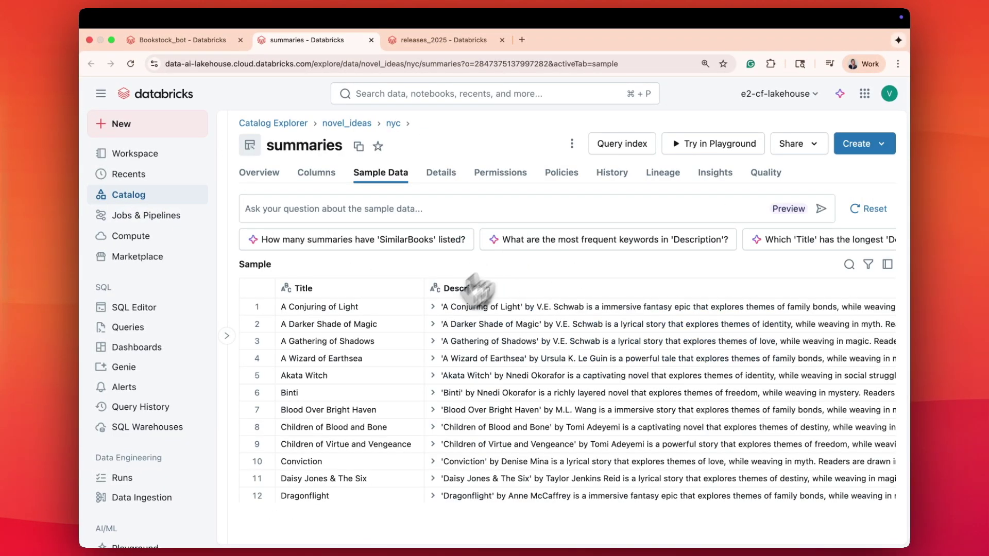
click(435, 311)
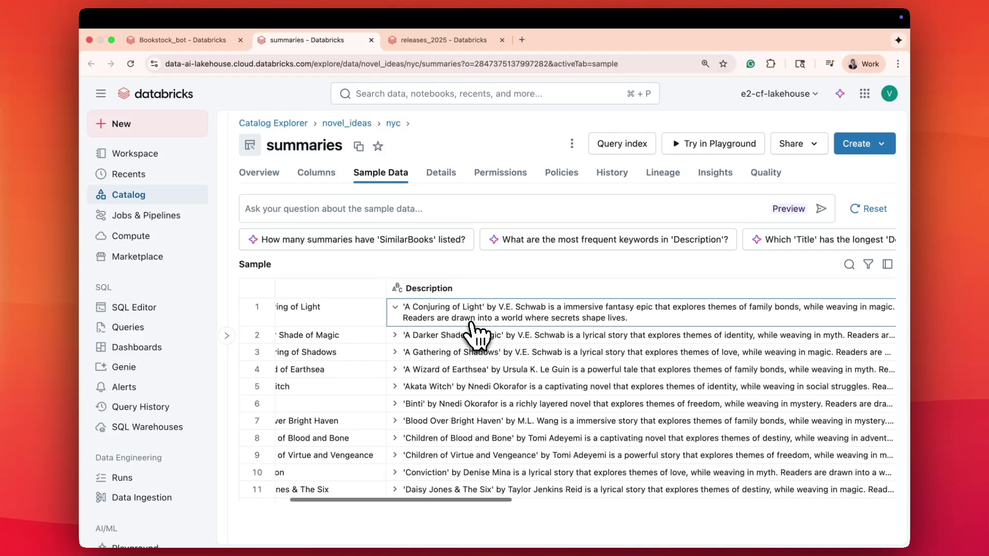
click(194, 43)
scroll(364, 292, down, 2)
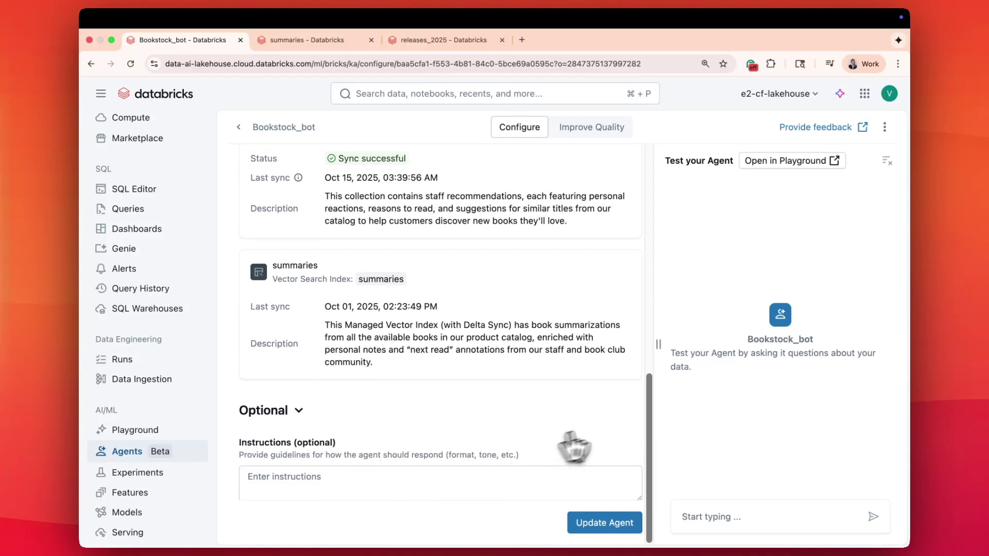
Ask Bookstock_bot in the test chat for cozy books for a mountain vacation
click(762, 513)
text(I am planning vacation in mount)
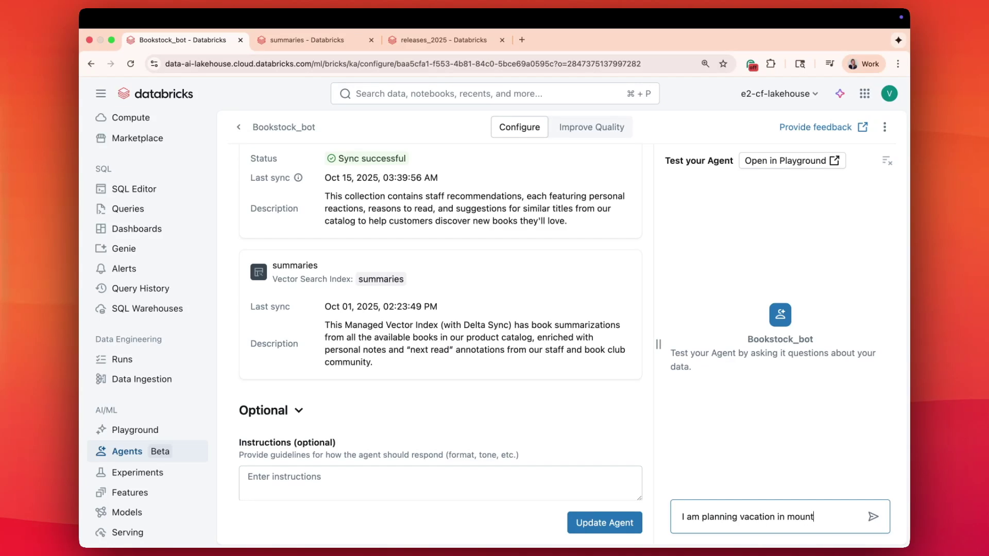
text(ains suggest me a cozy easy book)
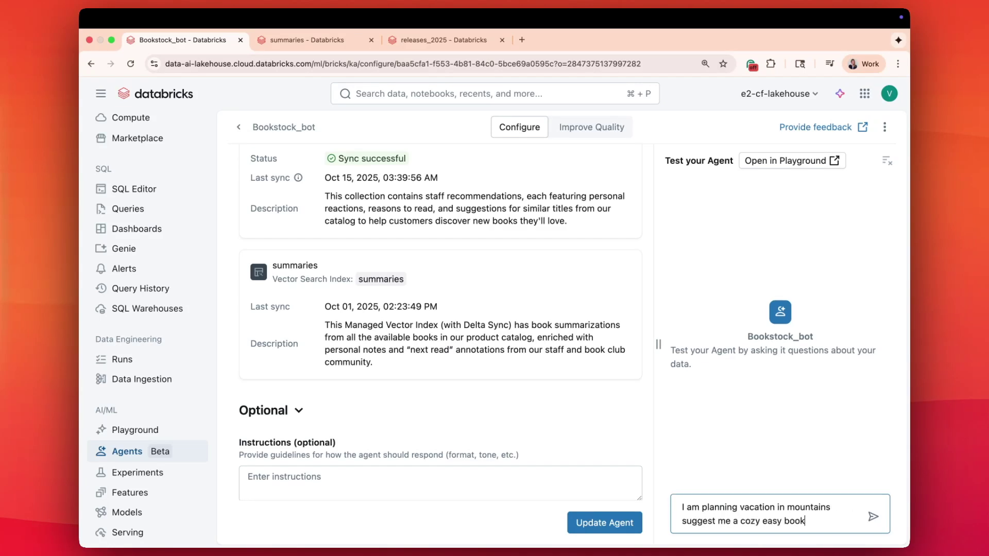
key(Return)
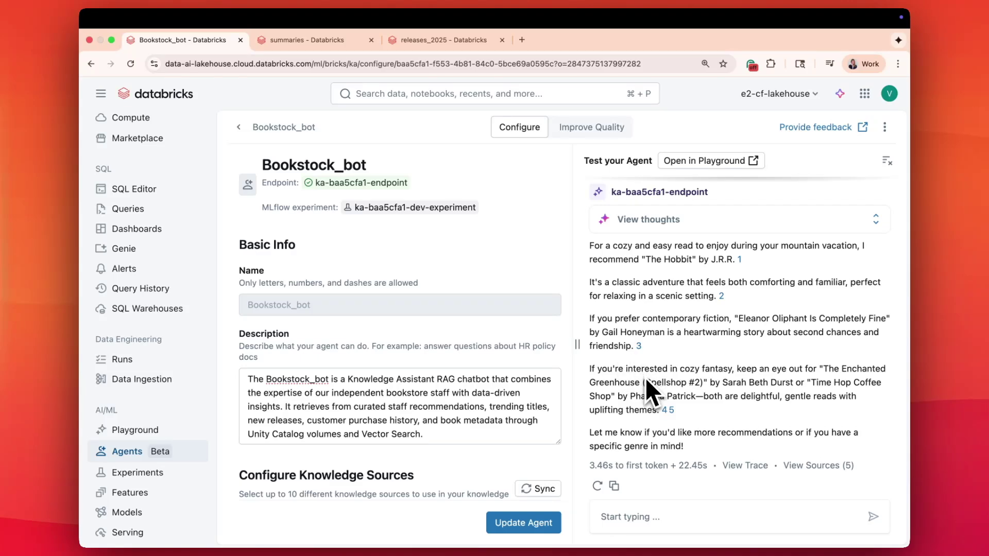
Preview a cited document, list the answer's sources, and expand the agent's full reasoning
click(671, 412)
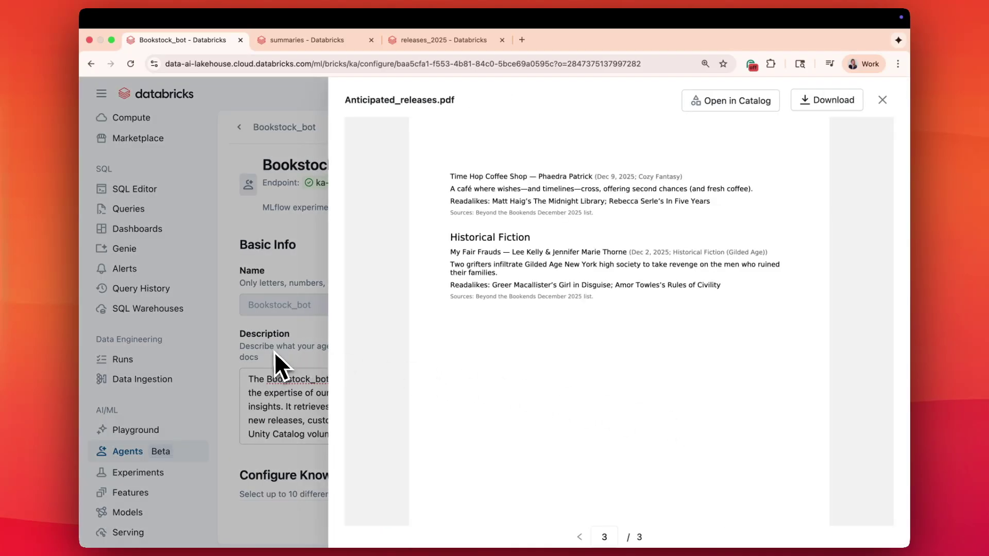
click(275, 352)
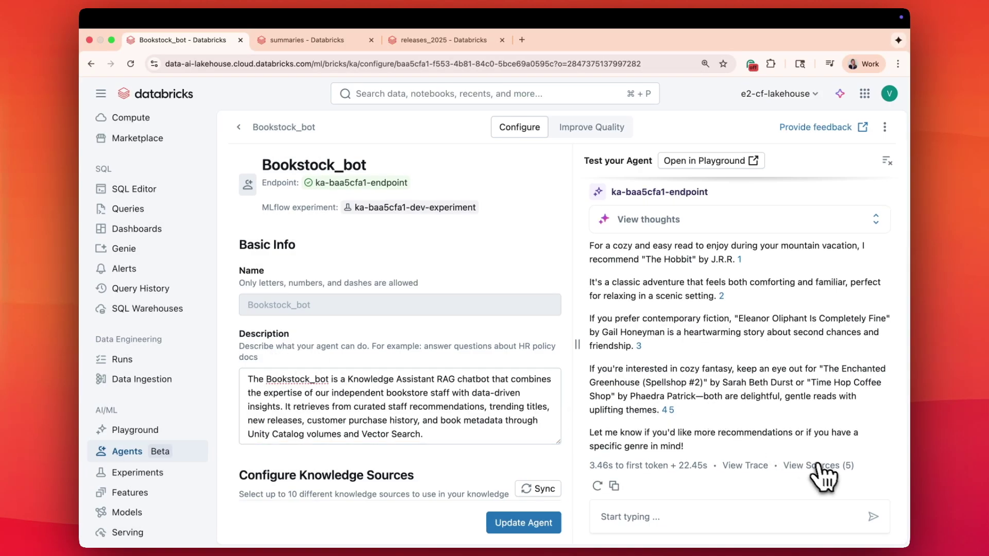
click(820, 470)
click(636, 372)
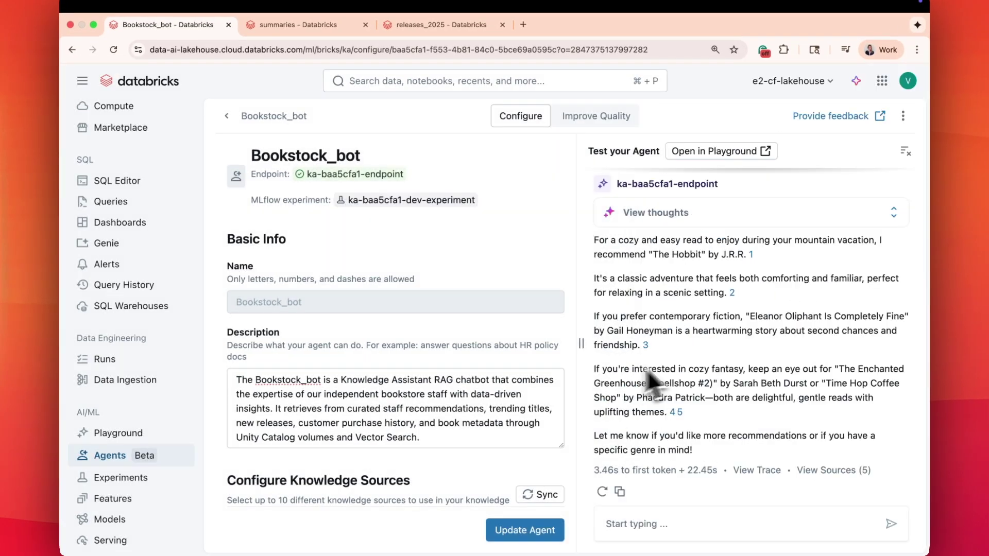
click(687, 221)
scroll(684, 286, down, 1)
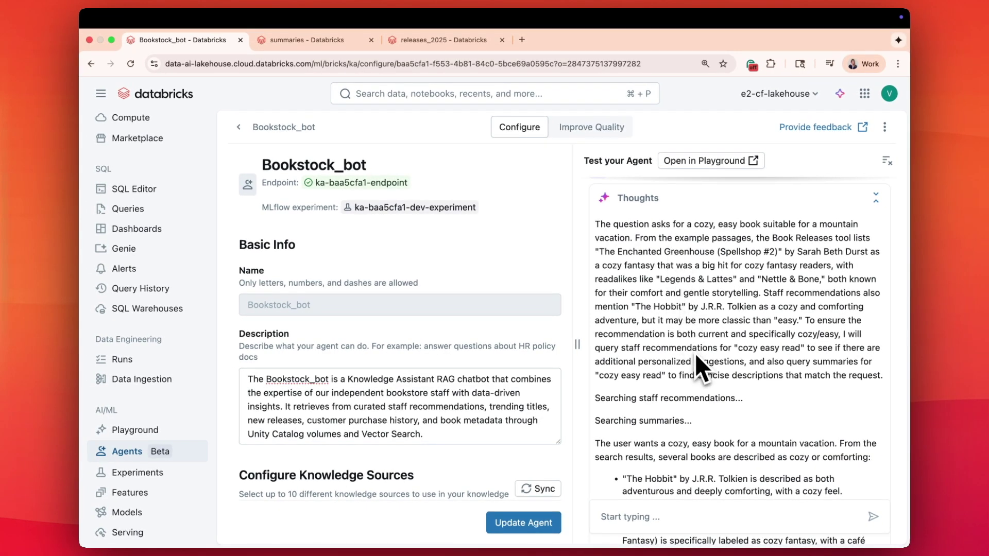
scroll(709, 379, down, 2)
scroll(694, 391, down, 3)
scroll(694, 391, down, 3)
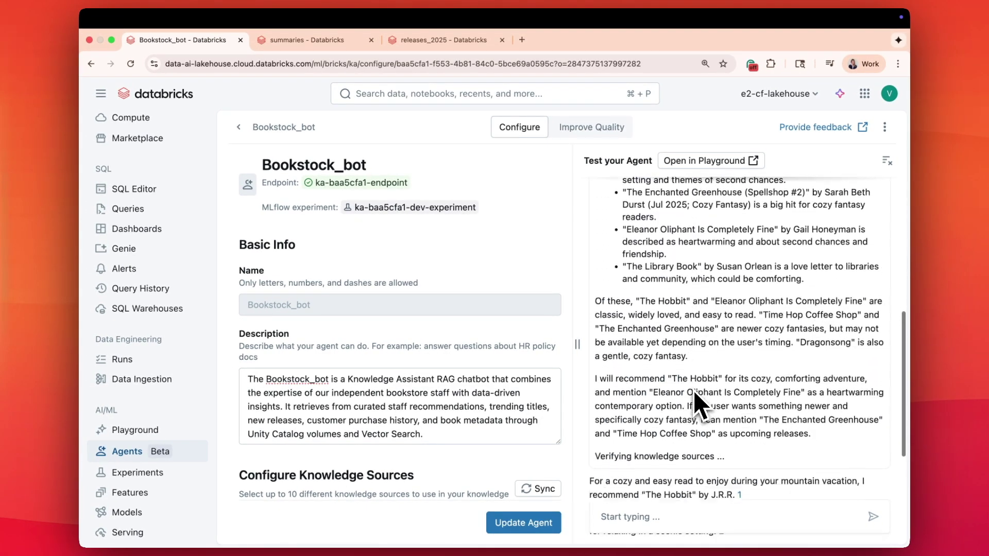
scroll(695, 392, down, 2)
scroll(693, 392, down, 1)
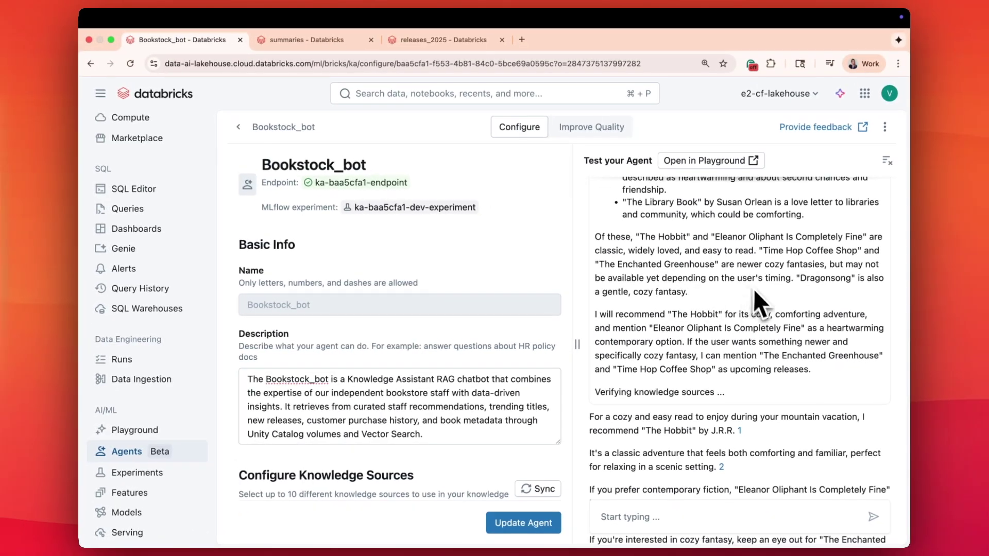
scroll(716, 306, down, 1)
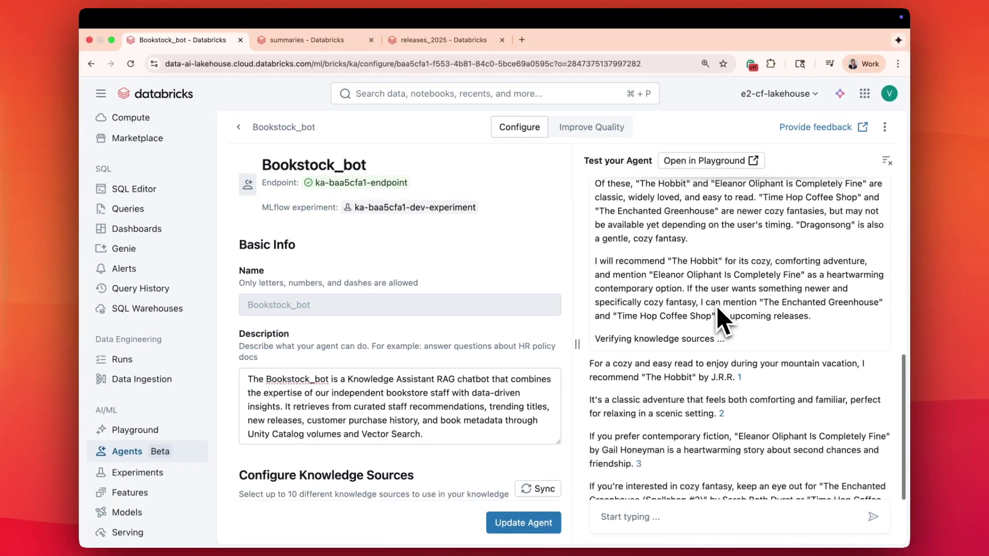
scroll(716, 307, down, 2)
scroll(716, 306, down, 2)
scroll(716, 306, down, 2)
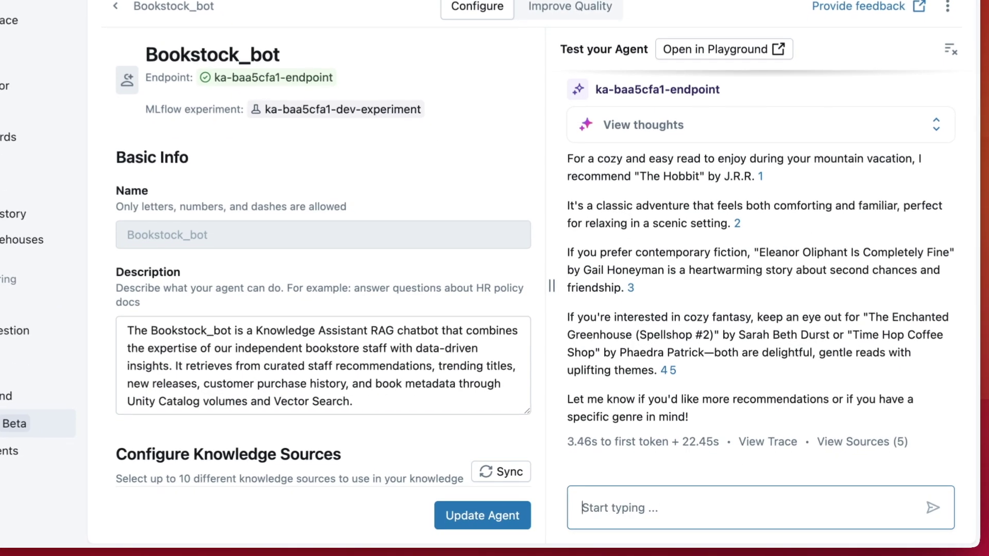
text(I want to read productivity book to build good habits)
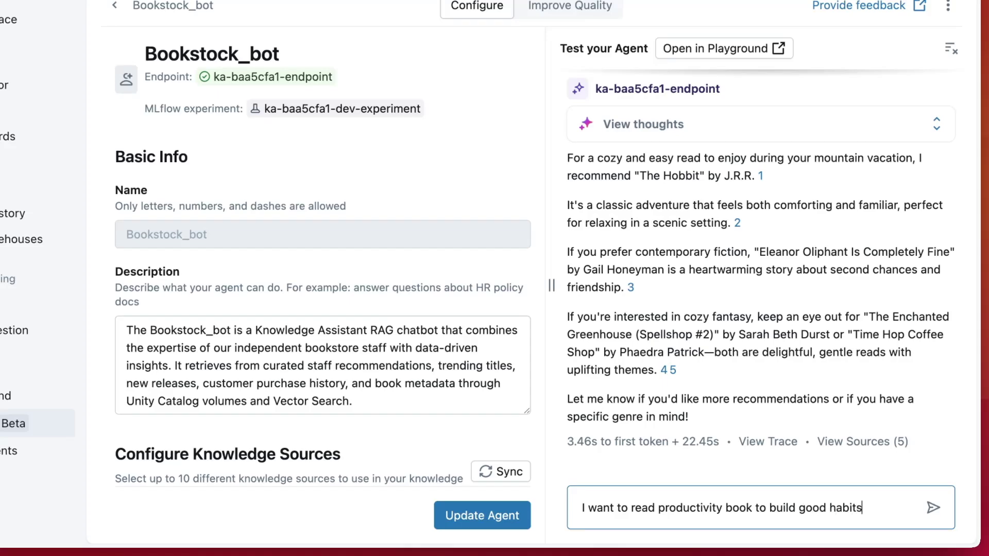
Send a habit-building productivity book request and highlight the agent's 'I'm sorry' reply
key(Return)
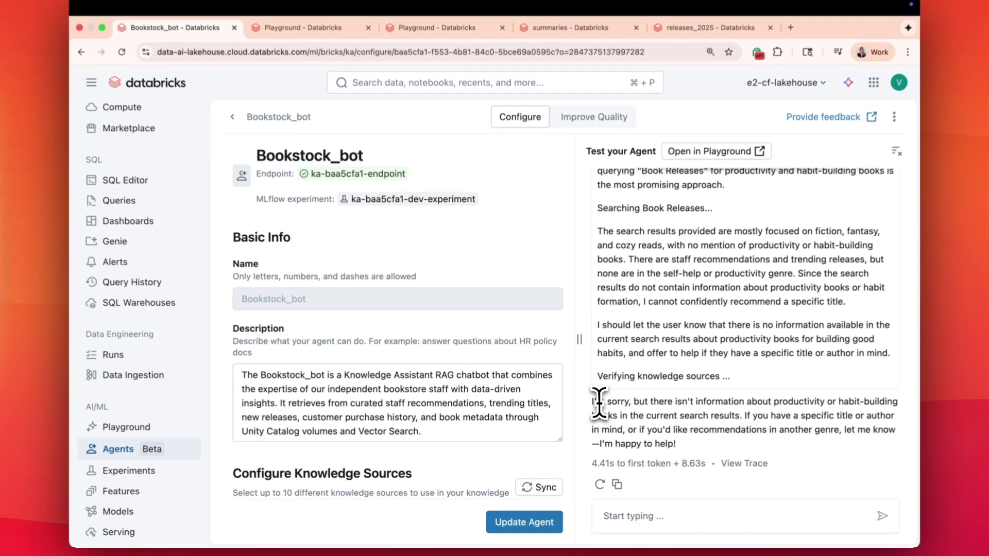
drag(591, 406, 735, 416)
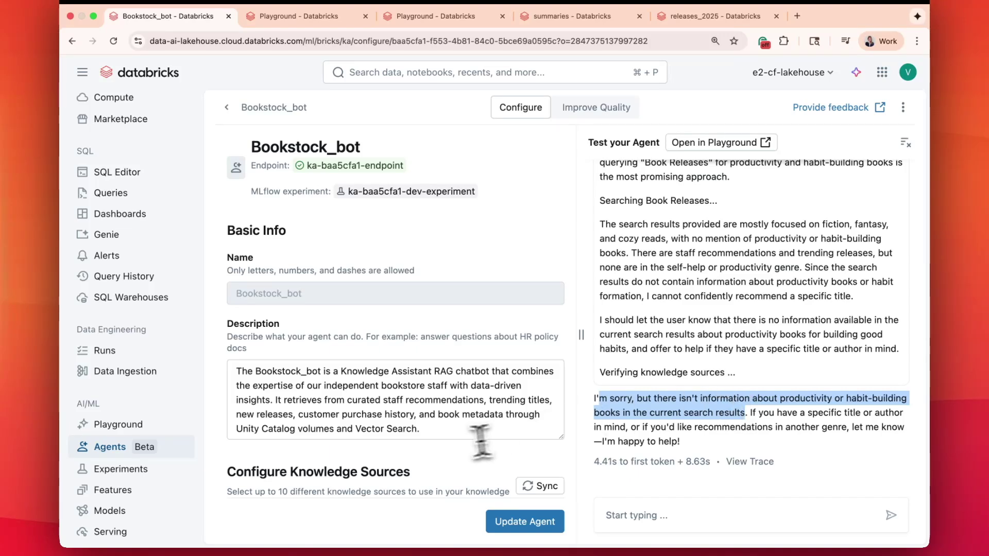
scroll(413, 468, down, 5)
scroll(410, 464, down, 5)
scroll(410, 464, down, 3)
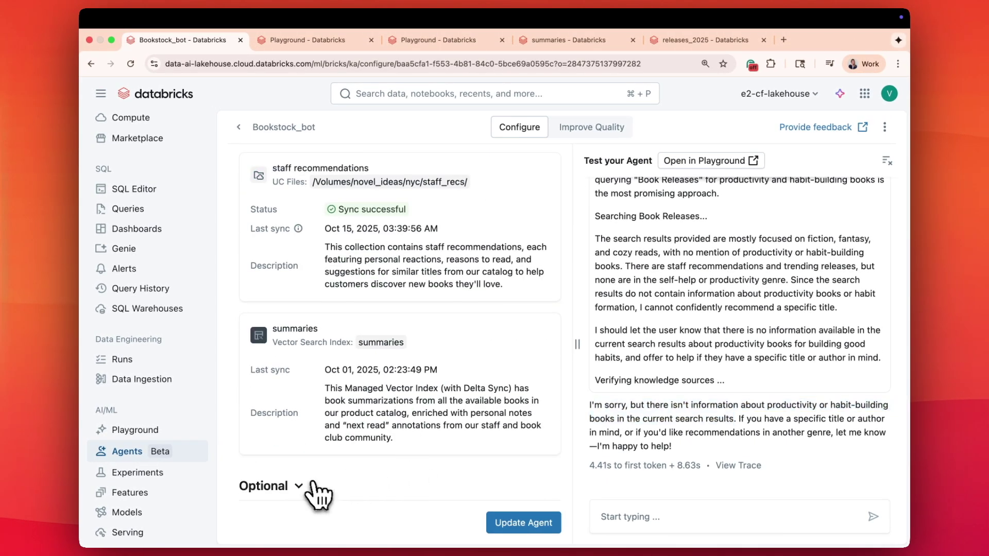
Add optional instructions to suggest general-knowledge books the store lacks, then update Bookstock_bot
click(325, 487)
text(If the ret)
text(riever)
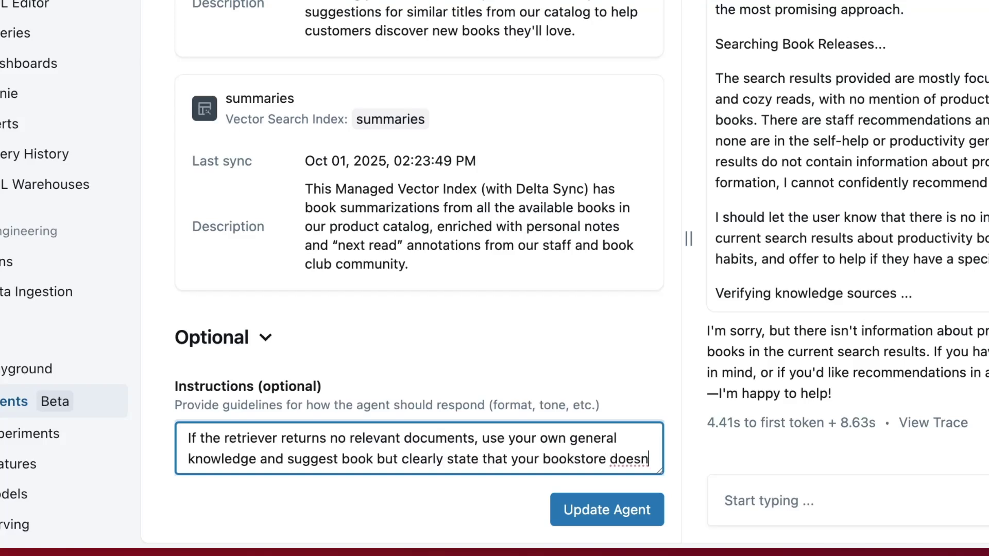
text('t have them)
click(607, 509)
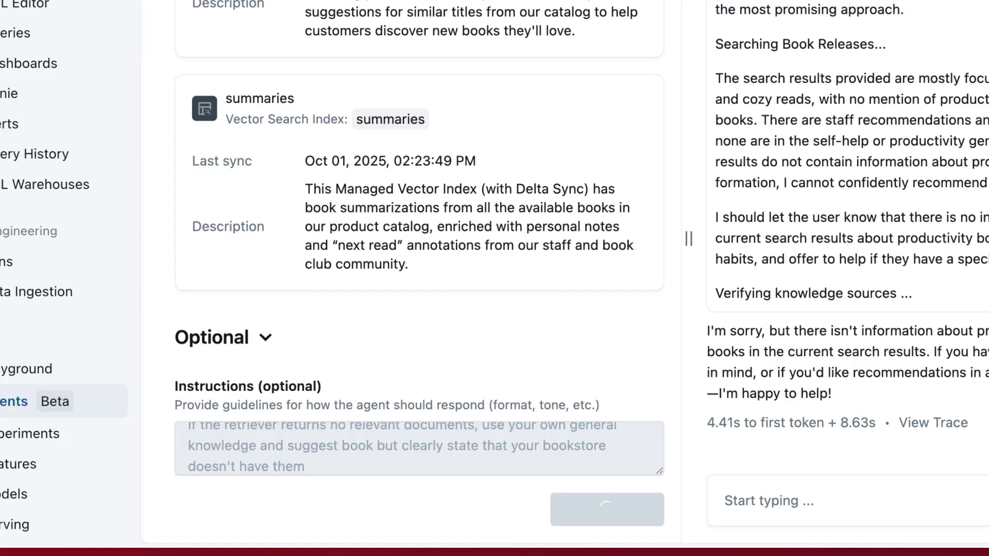
text(suggest productivity book to build better habi)
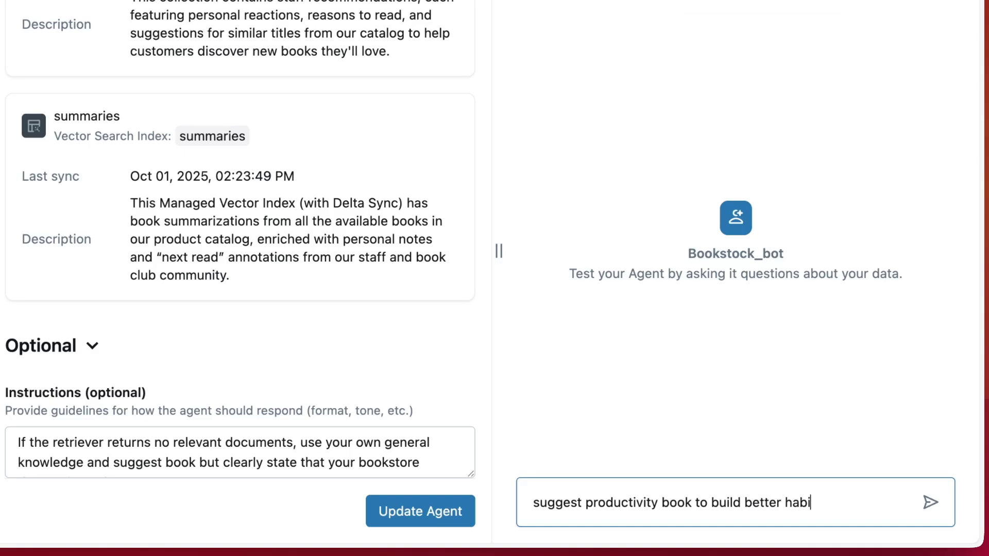
text(ts)
Send 'suggest productivity book to build better habits' and highlight the general-knowledge reasoning
key(Return)
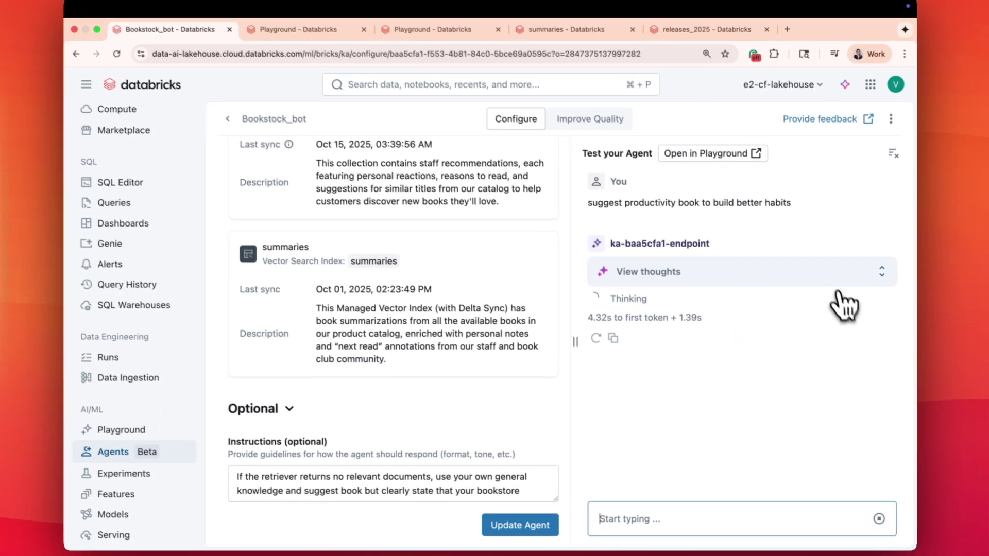
click(842, 285)
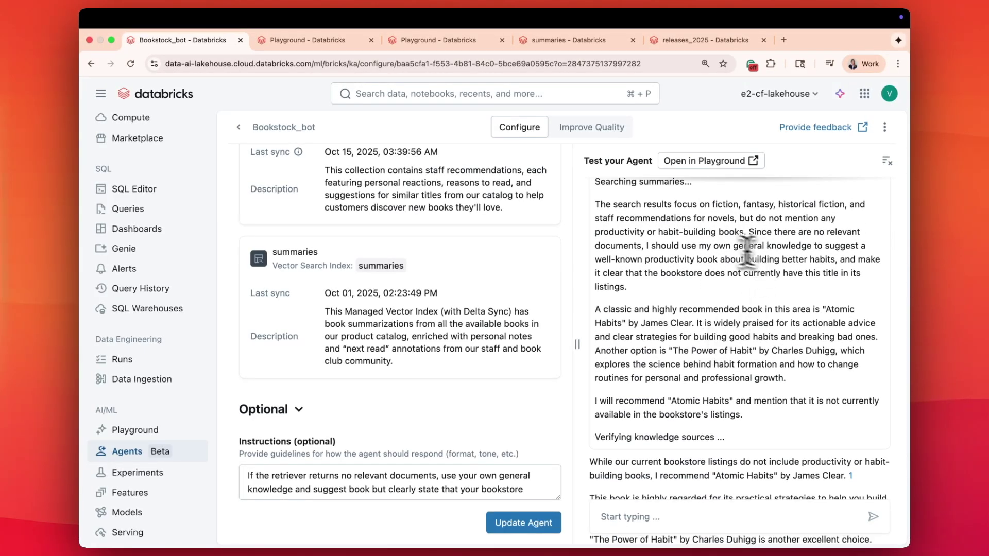
drag(721, 244, 649, 245)
mouse_move(712, 249)
mouse_down()
mouse_move(765, 257)
mouse_move(840, 295)
mouse_up()
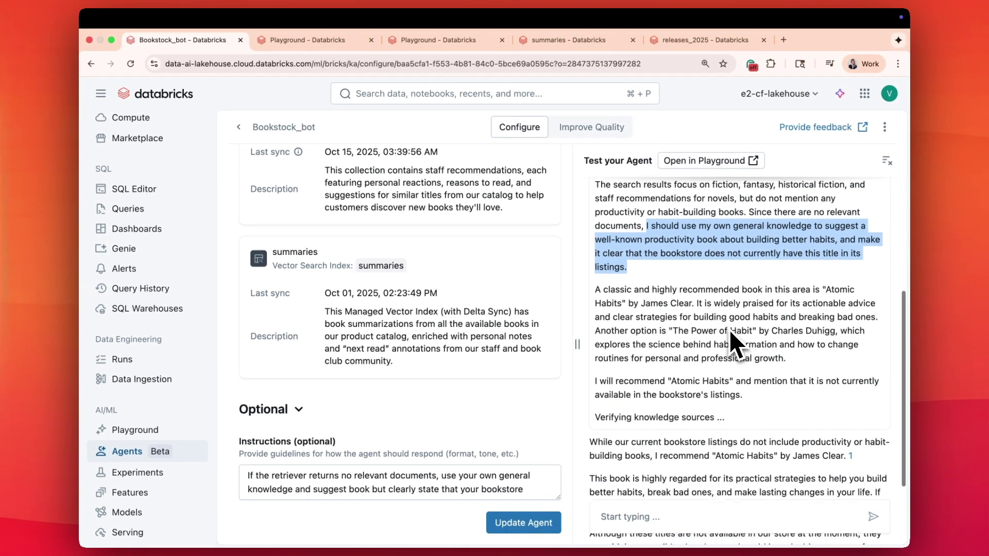
scroll(734, 341, down, 2)
scroll(729, 331, down, 2)
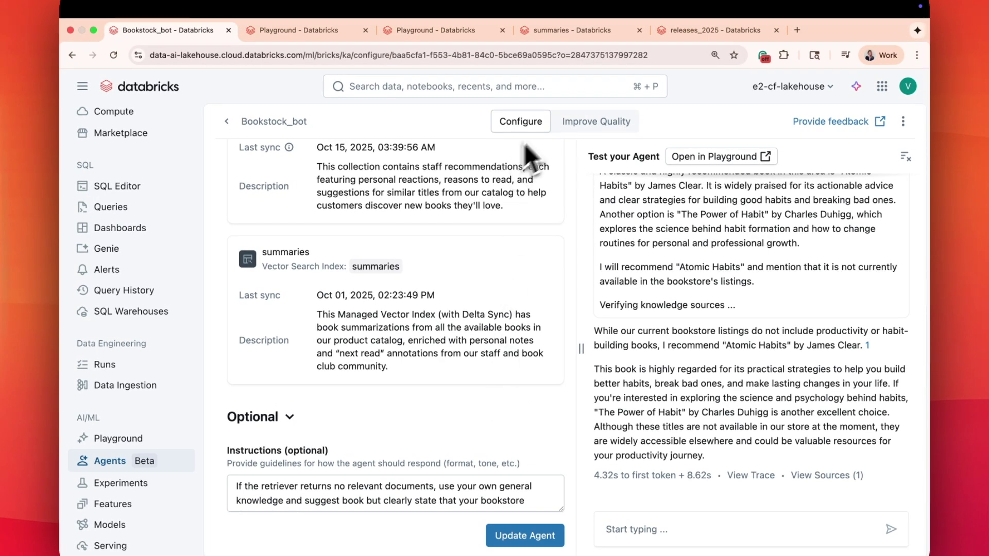
Add the labeled question 'Please suggest a productivity book' under Improve Quality
click(607, 128)
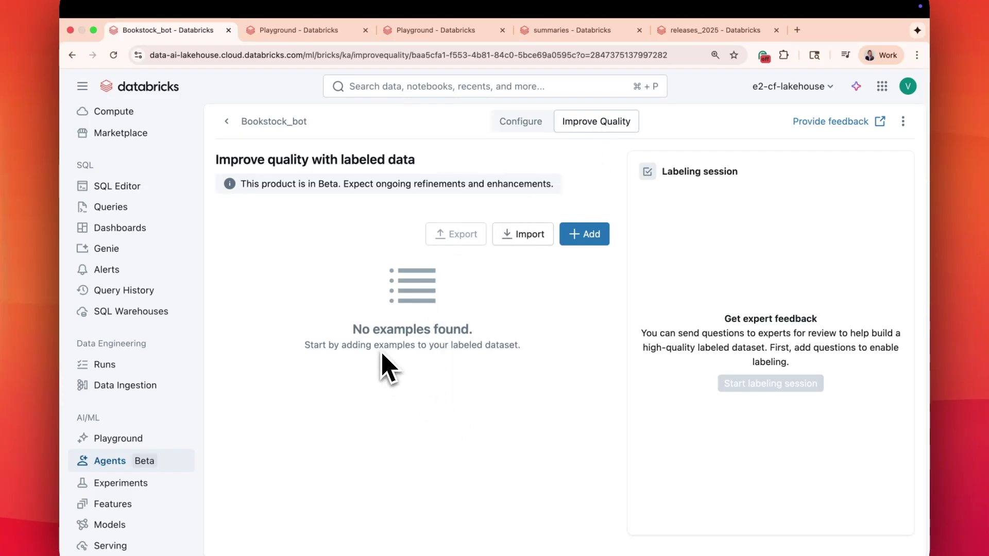
click(585, 235)
text(Ple)
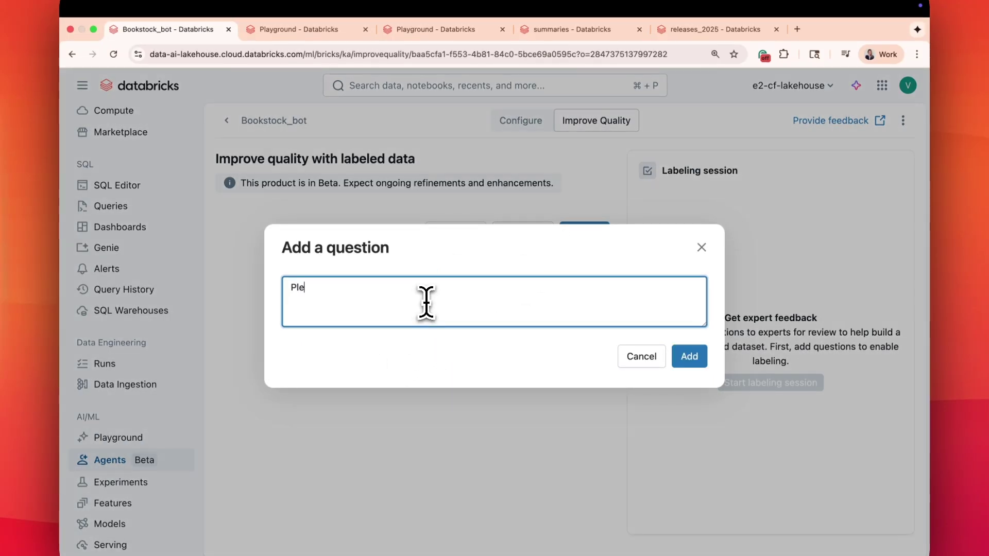
text(ase suggest a productivity book)
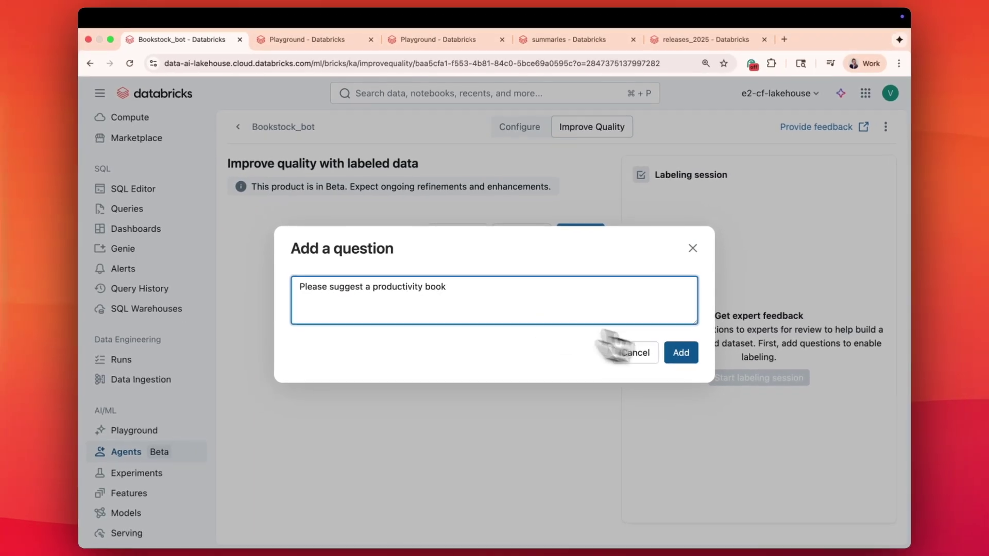
click(680, 353)
Give that question a saved guideline recommending 'Unblock Your Mind', arriving January 5th
click(432, 294)
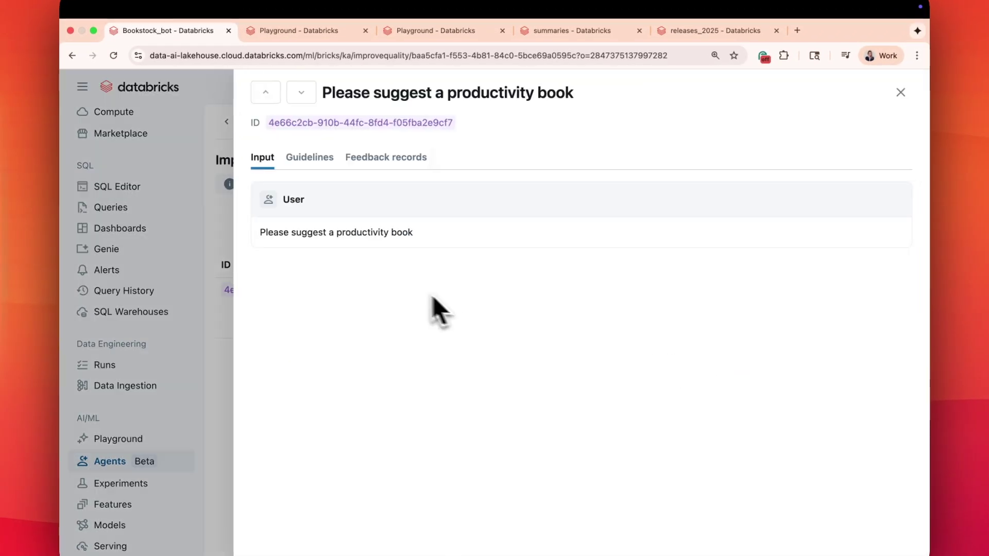
click(310, 158)
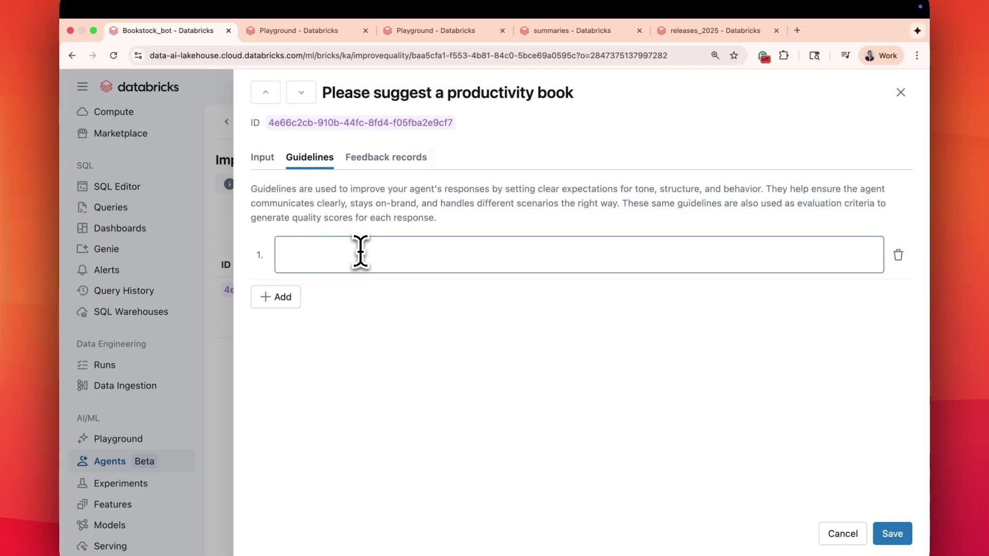
click(360, 250)
text(First)
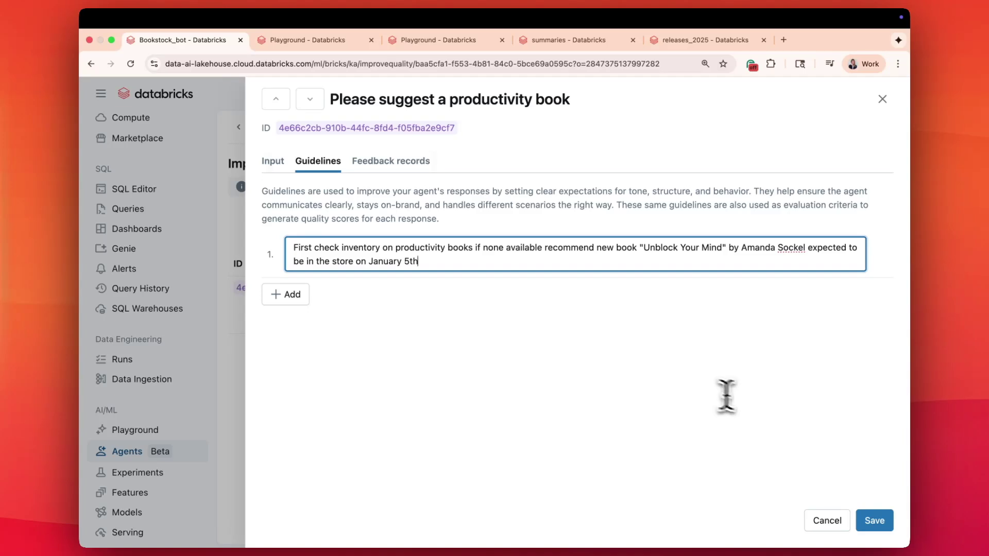
click(879, 523)
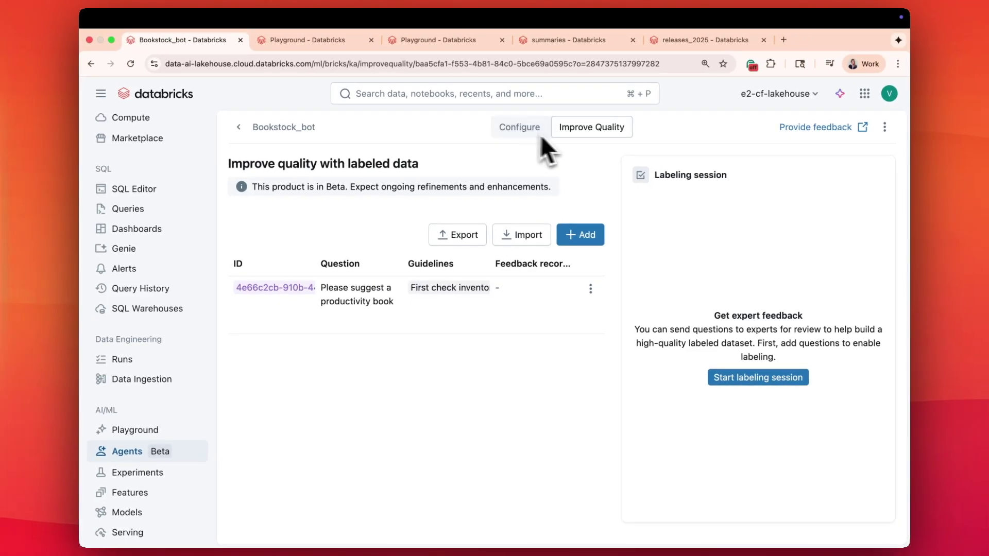
Resend the habit-building book question in Configure's test chat and highlight the 'Unblock Your Mind' answer
click(532, 130)
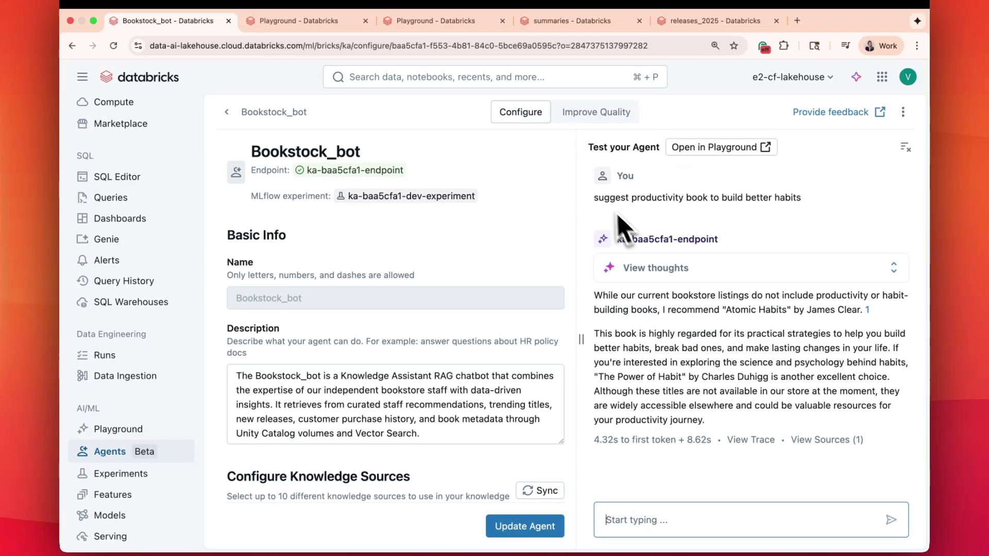
drag(592, 196, 804, 198)
key(super+c)
click(641, 520)
key(super+v)
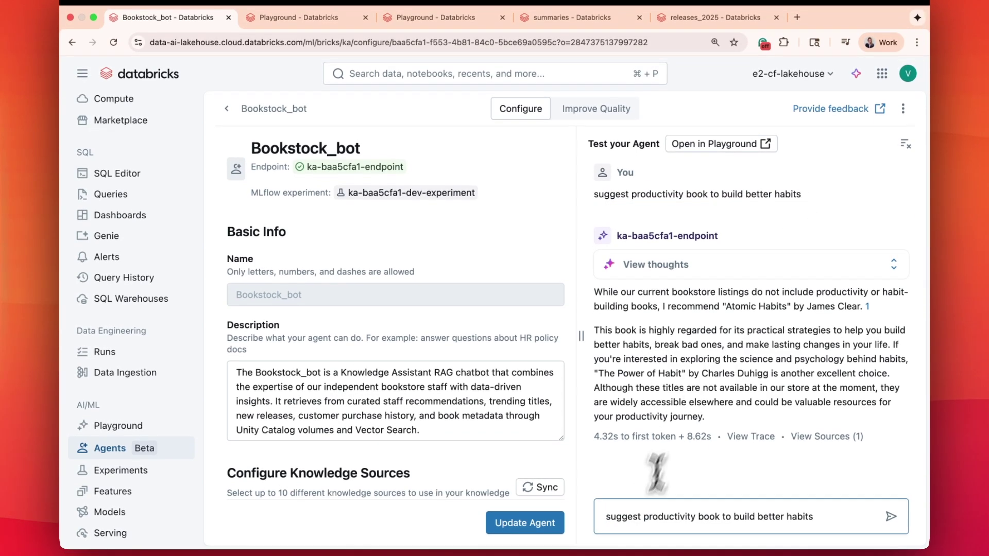
key(Return)
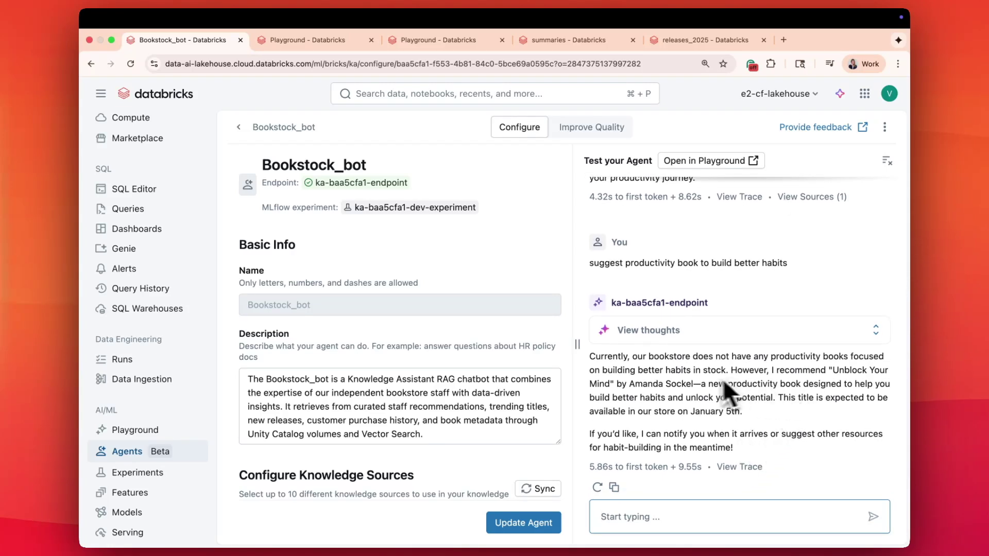
mouse_move(830, 370)
mouse_down()
mouse_move(819, 398)
mouse_move(751, 418)
mouse_up()
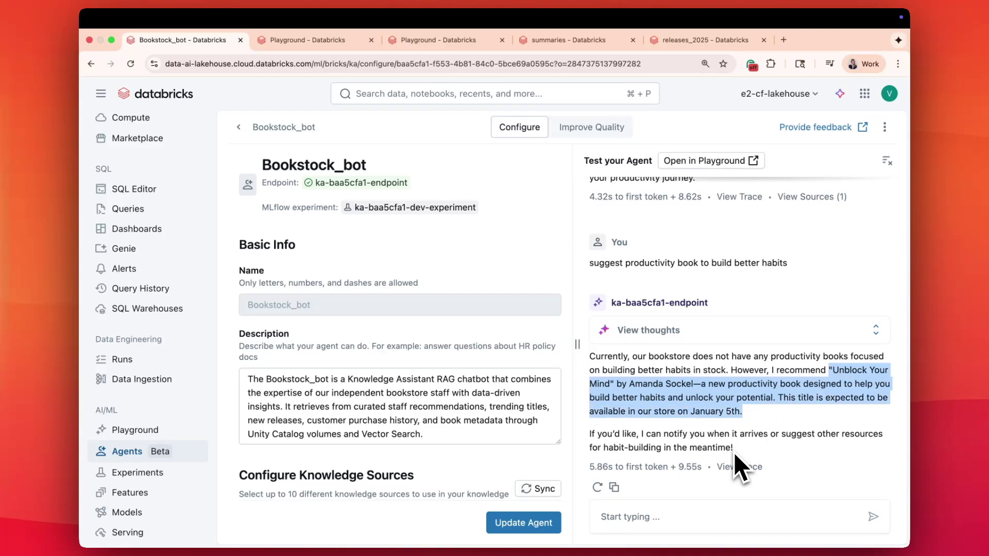